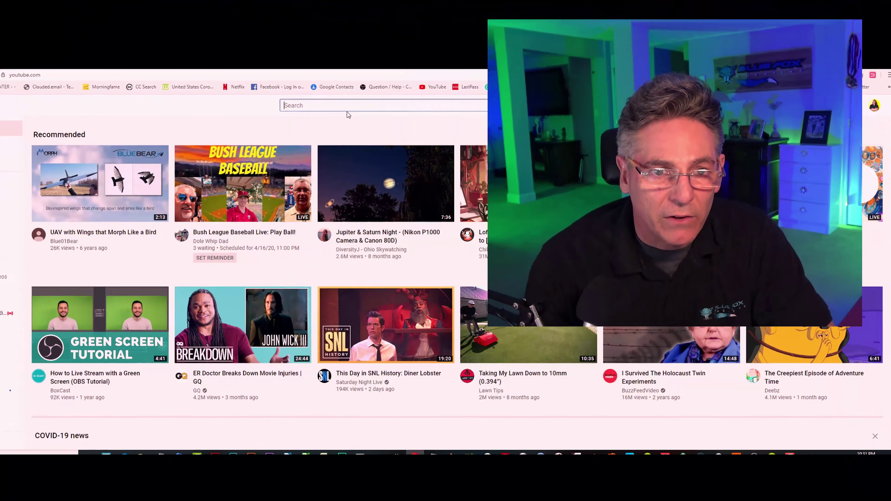
Step: Search YouTube for 'countdown timer 5 minute green screen' and filter the results to Creative Commons
{"action": "type", "text": "countdown timer 5 minute"}
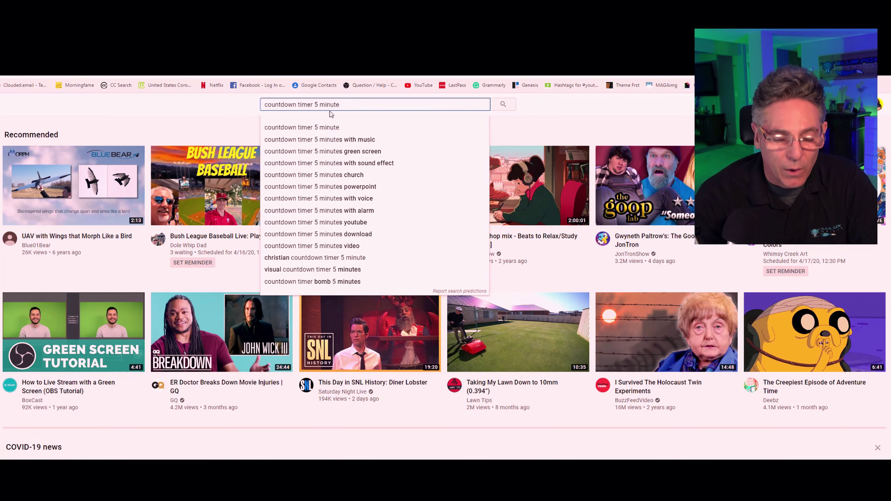
{"action": "type", "text": "  gree"}
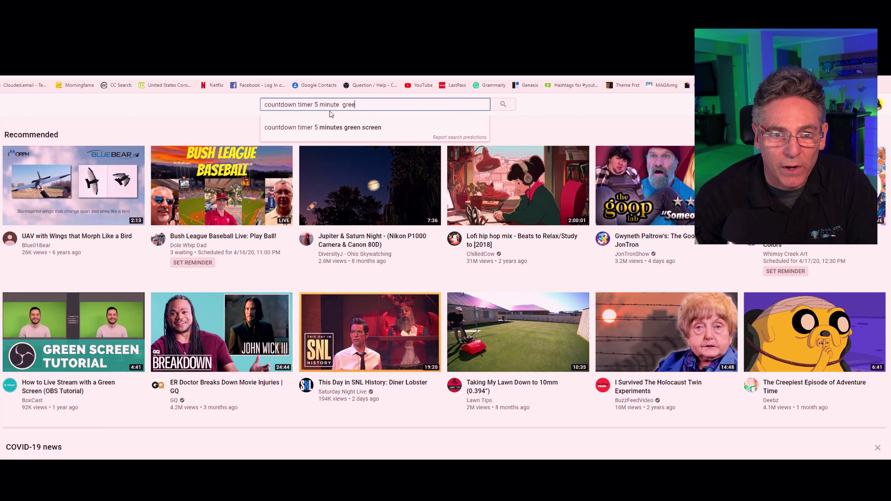
{"action": "type", "text": "n screen"}
{"action": "key", "text": "Return"}
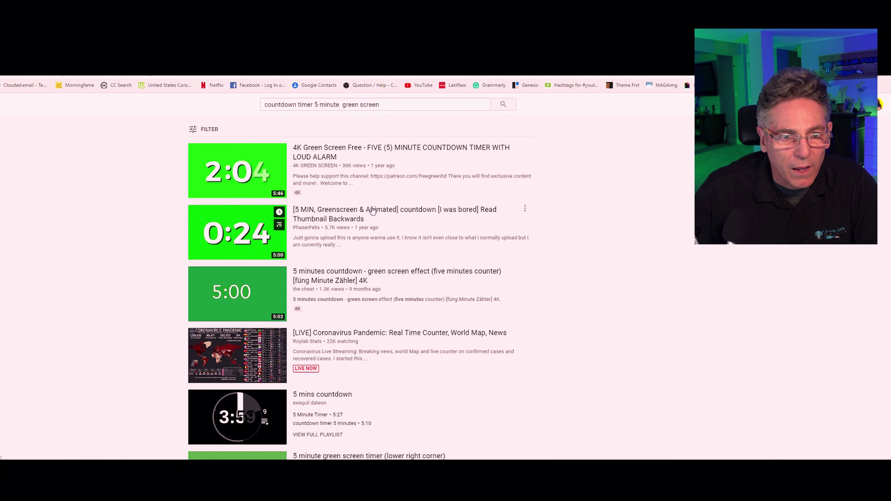
{"action": "left_click", "coordinate": [206, 129]}
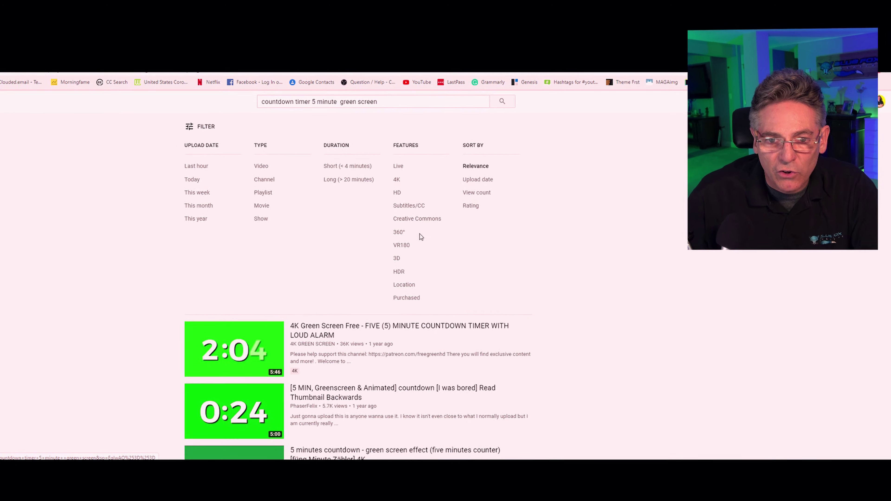
{"action": "left_click", "coordinate": [414, 222]}
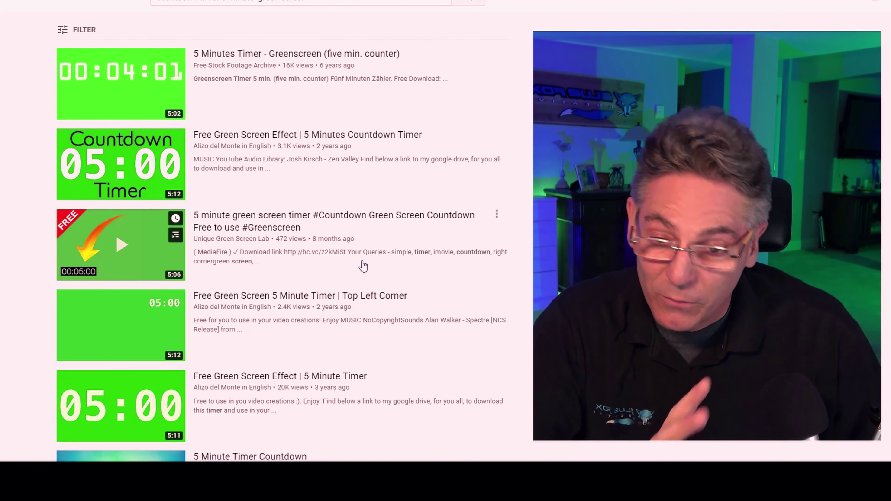
{"action": "scroll", "coordinate": [335, 259], "scroll_direction": "down", "scroll_amount": 3}
{"action": "scroll", "coordinate": [334, 258], "scroll_direction": "down", "scroll_amount": 10}
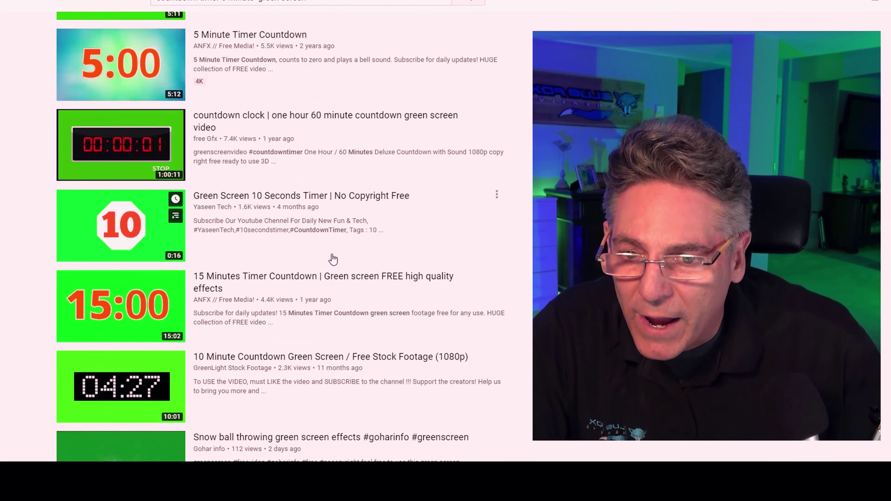
{"action": "scroll", "coordinate": [328, 253], "scroll_direction": "up", "scroll_amount": 6}
{"action": "scroll", "coordinate": [328, 253], "scroll_direction": "up", "scroll_amount": 10}
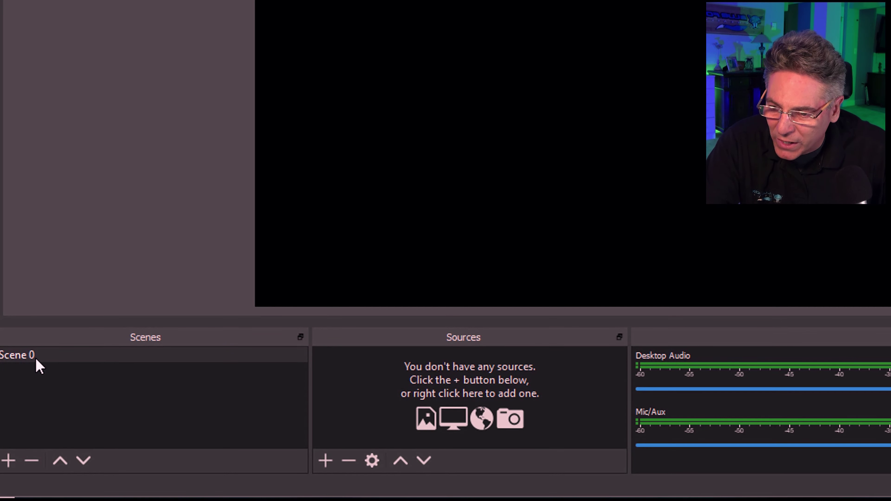
Step: Rename Scene 0 to 'OBS Countdown Timer'
{"action": "right_click", "coordinate": [53, 356]}
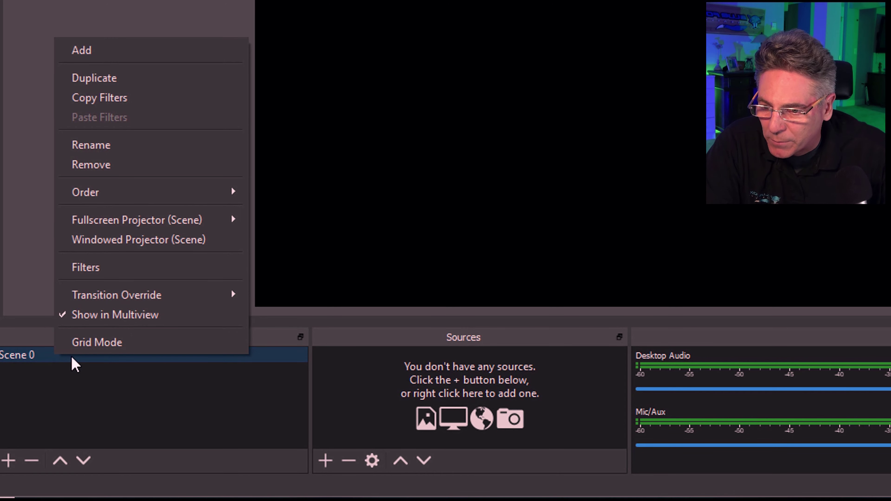
{"action": "left_click", "coordinate": [92, 145]}
{"action": "type", "text": "OBS Cou"}
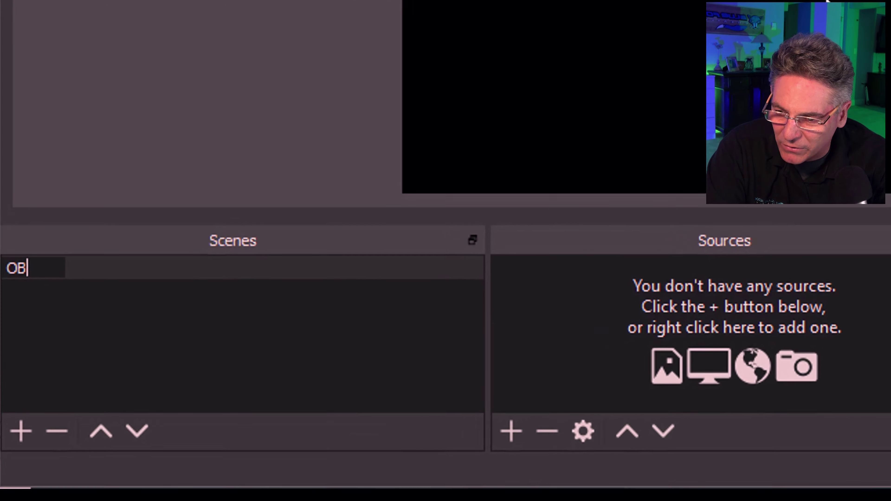
{"action": "type", "text": "ntdow"}
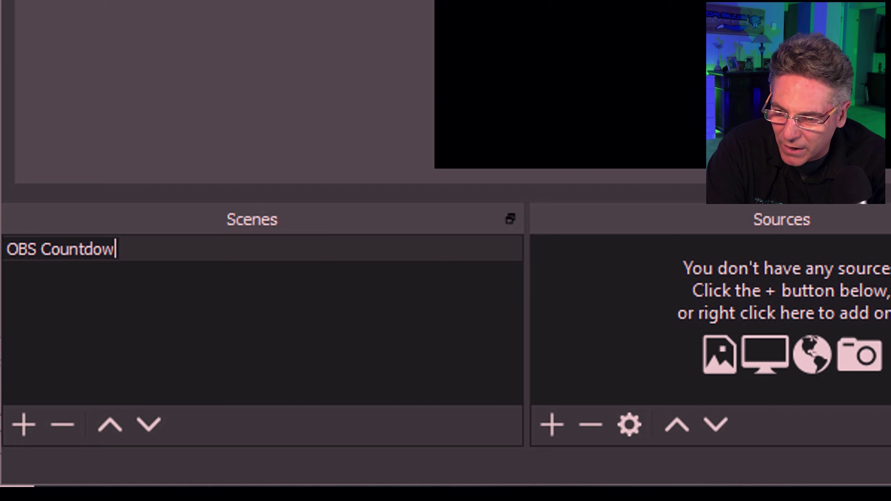
{"action": "type", "text": "n Timer"}
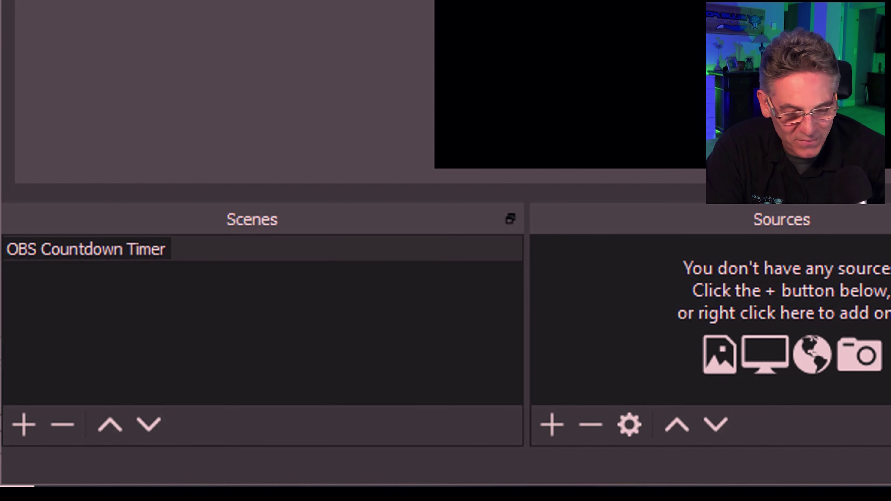
{"action": "key", "text": "Return"}
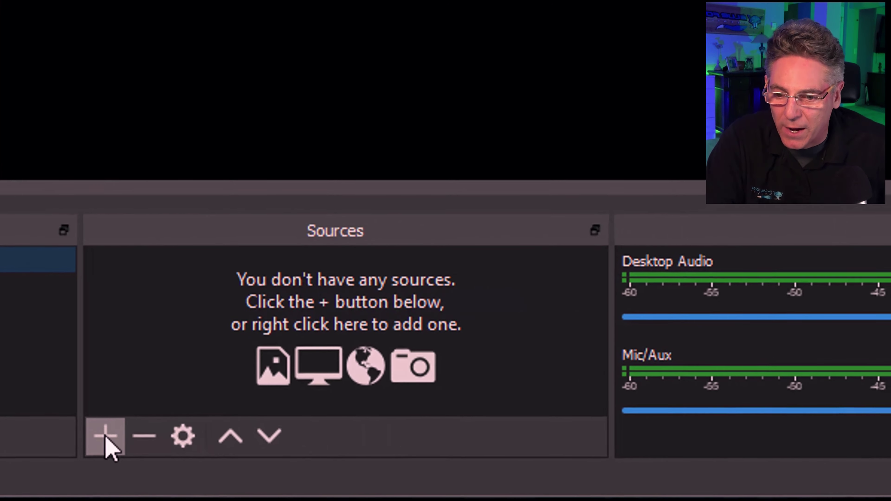
Step: Add a new Media Source named 'background Video'
{"action": "left_click", "coordinate": [111, 436]}
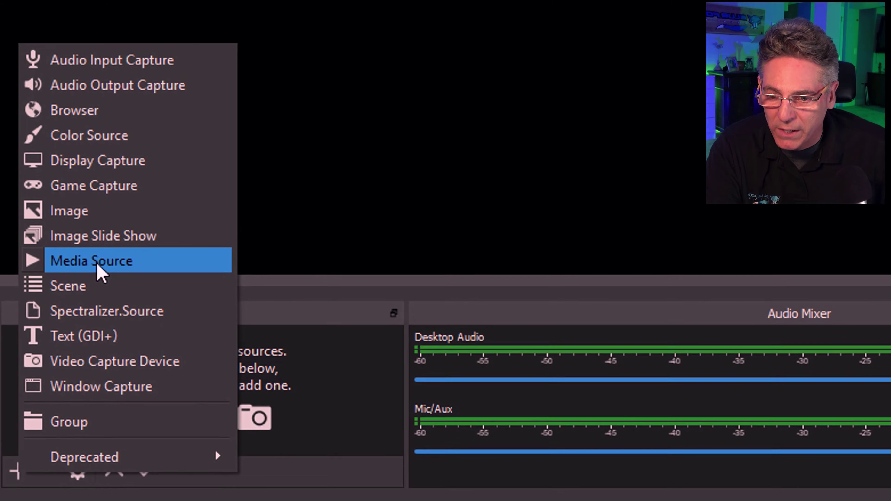
{"action": "left_click", "coordinate": [137, 241]}
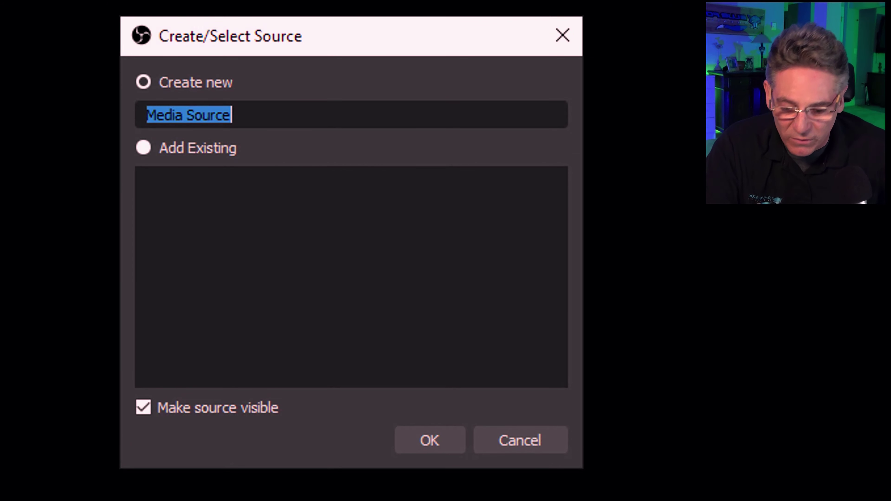
{"action": "type", "text": "background Video"}
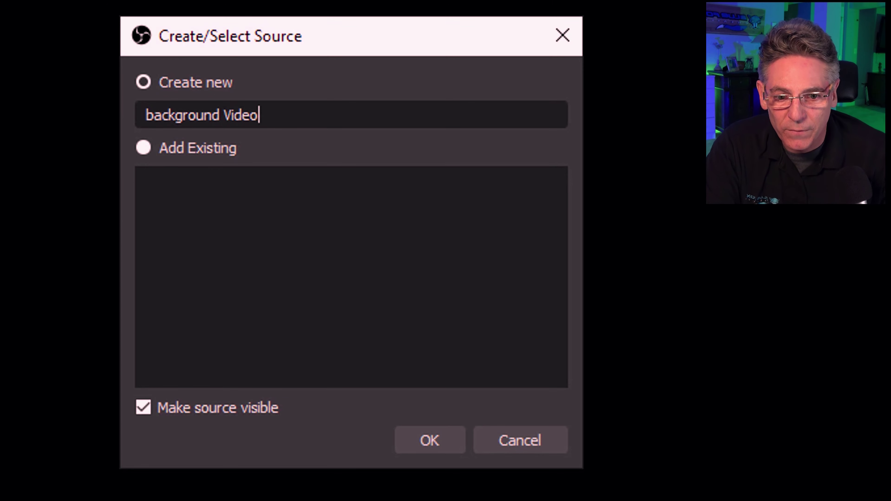
{"action": "left_click", "coordinate": [430, 440]}
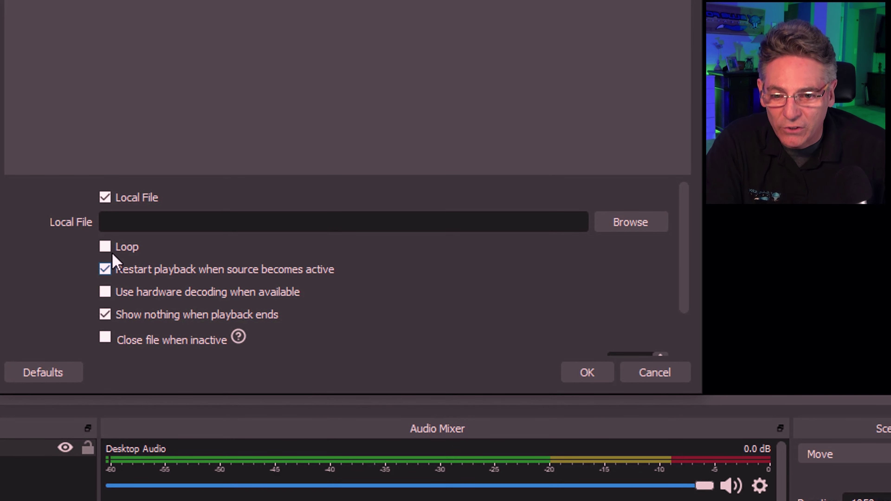
Step: Set background Video's local file to 1080p Asteroids.mp4 and confirm the properties
{"action": "left_click", "coordinate": [105, 197]}
{"action": "left_click", "coordinate": [112, 145]}
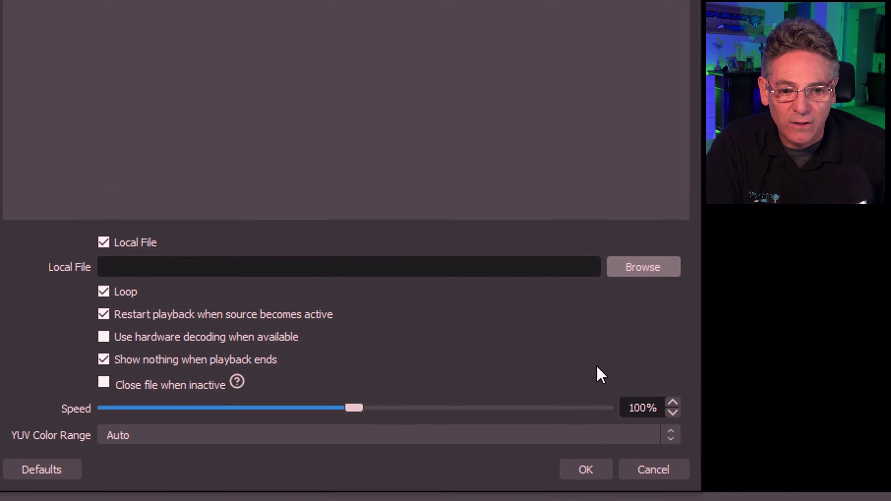
{"action": "left_click", "coordinate": [644, 170]}
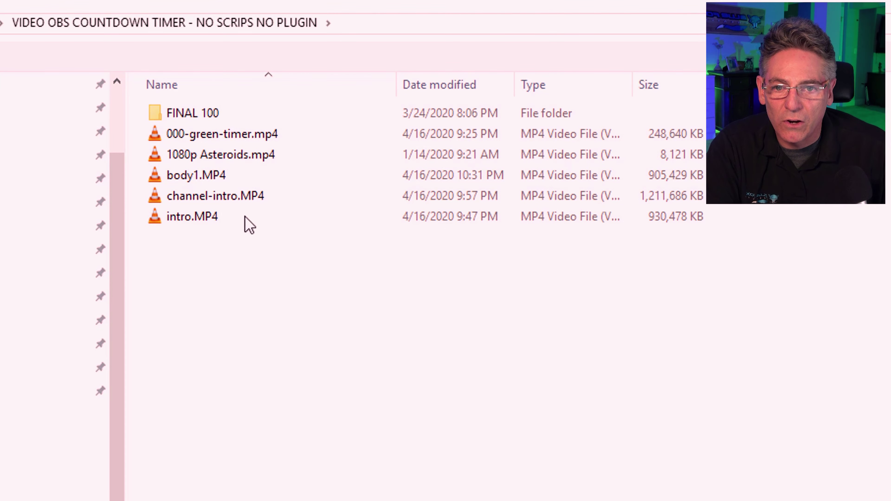
{"action": "left_click", "coordinate": [244, 156]}
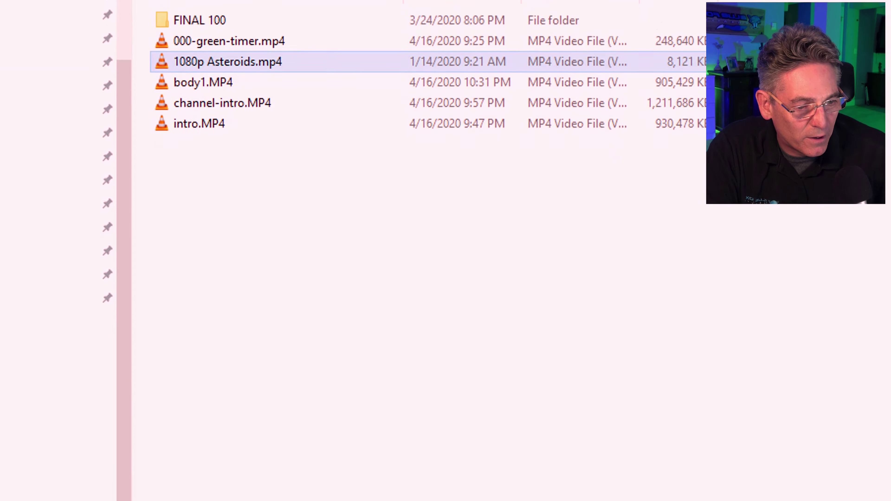
{"action": "key", "text": "Return"}
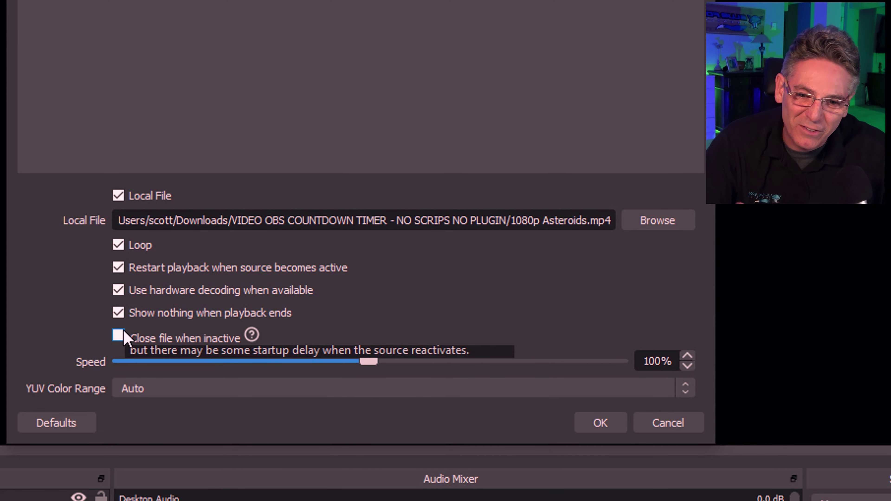
{"action": "mouse_move", "coordinate": [126, 339]}
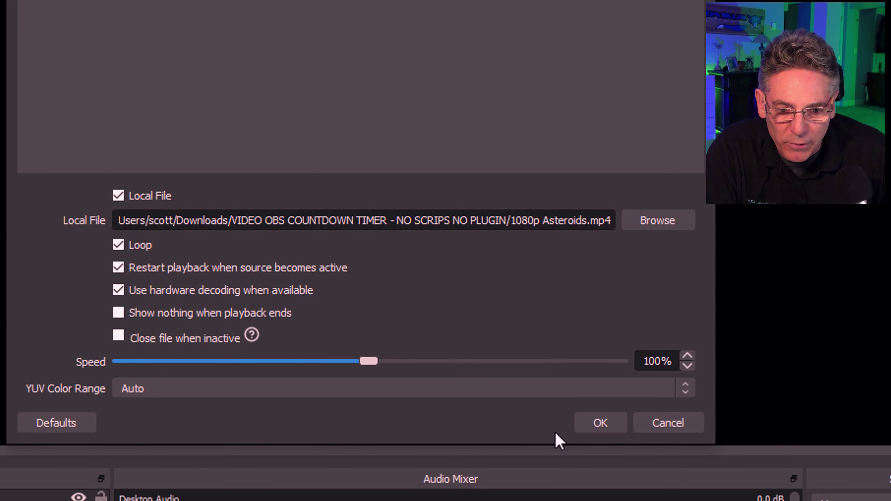
{"action": "left_click", "coordinate": [598, 429]}
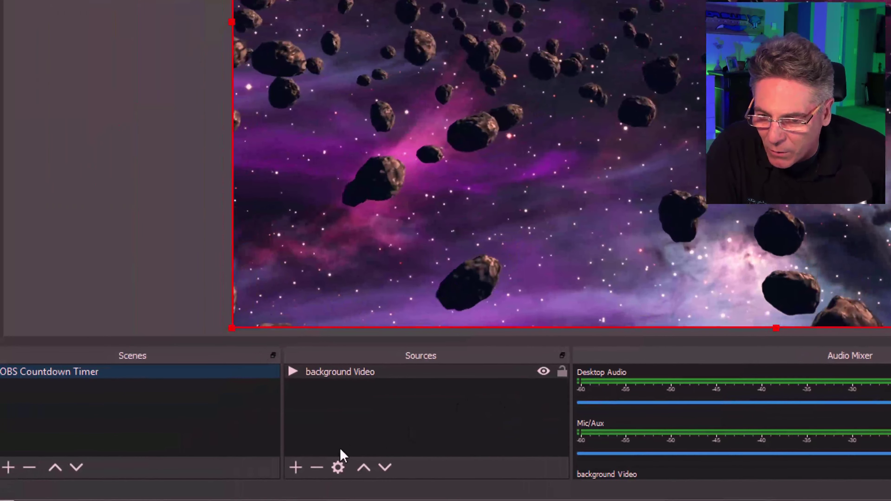
Step: Add another Media Source named 'Countdown'
{"action": "left_click", "coordinate": [295, 471]}
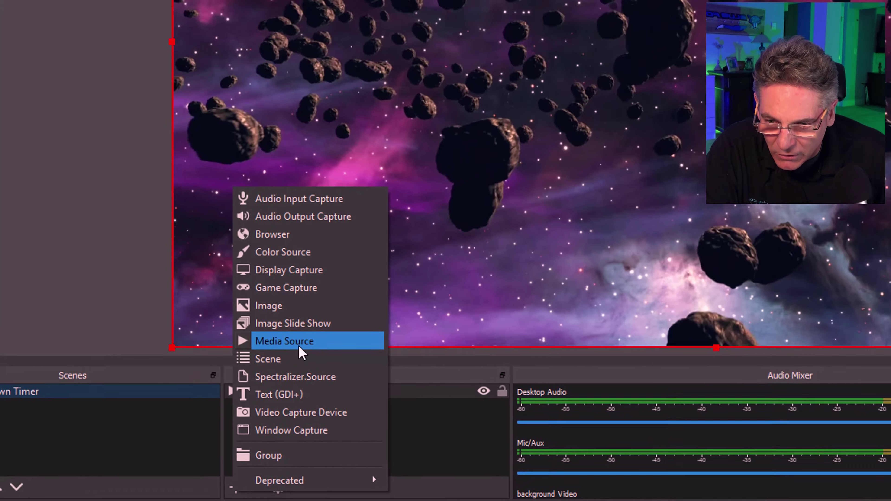
{"action": "left_click", "coordinate": [326, 321]}
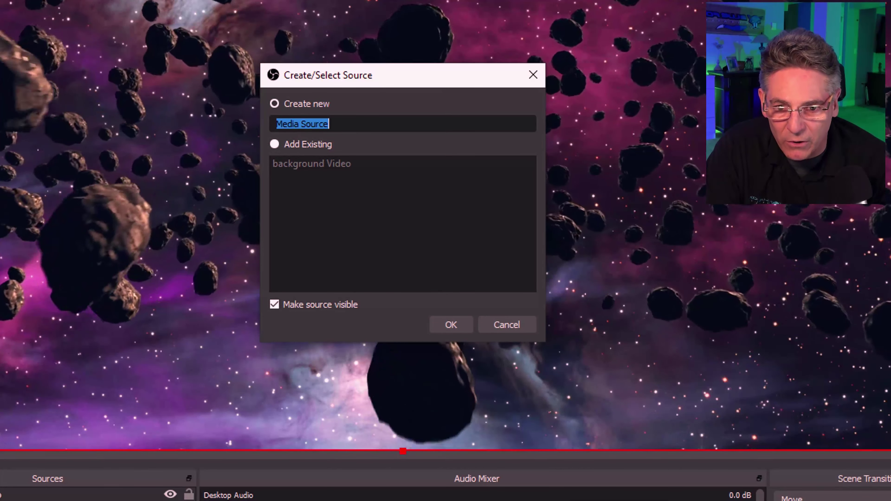
{"action": "type", "text": "Countdown"}
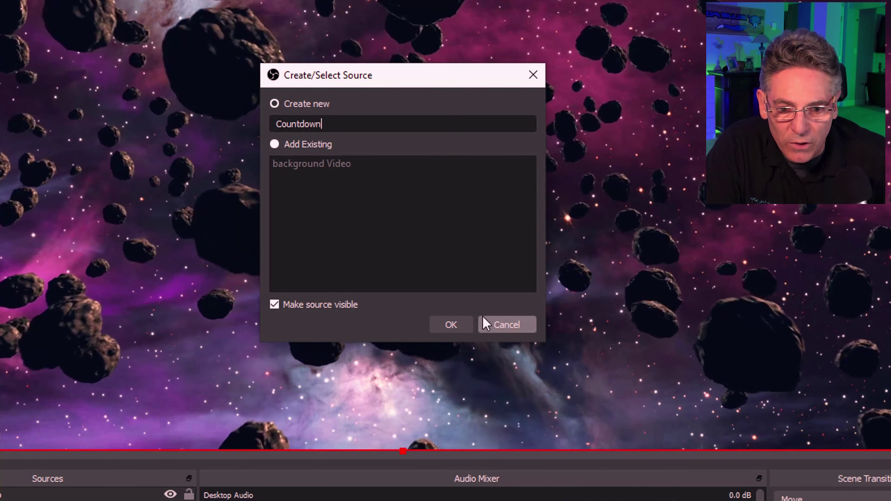
{"action": "left_click", "coordinate": [455, 324]}
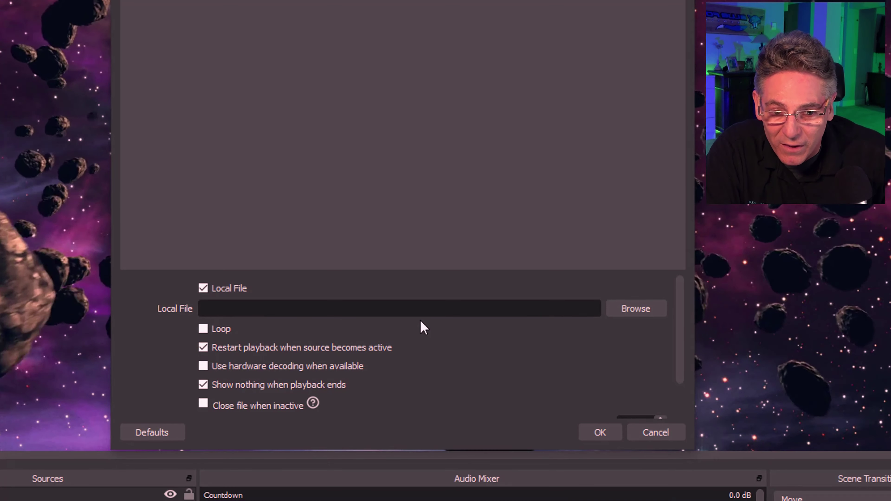
Step: Set the Countdown source's local file to 000-green-timer.mp4 and apply the settings
{"action": "left_click", "coordinate": [639, 310]}
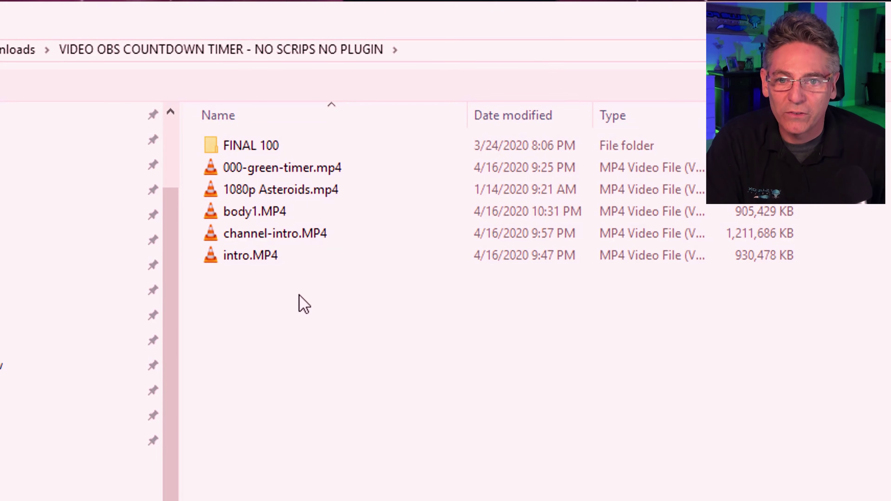
{"action": "left_click", "coordinate": [327, 168]}
{"action": "key", "text": "Return"}
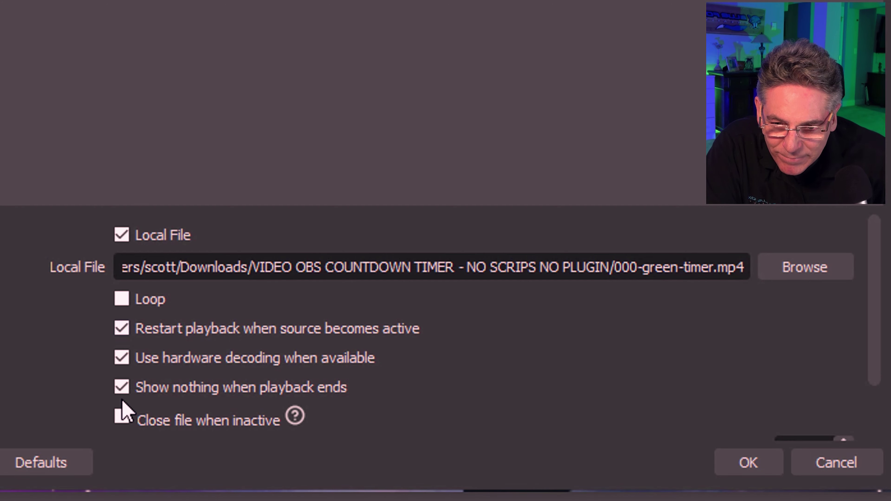
{"action": "left_click", "coordinate": [747, 472]}
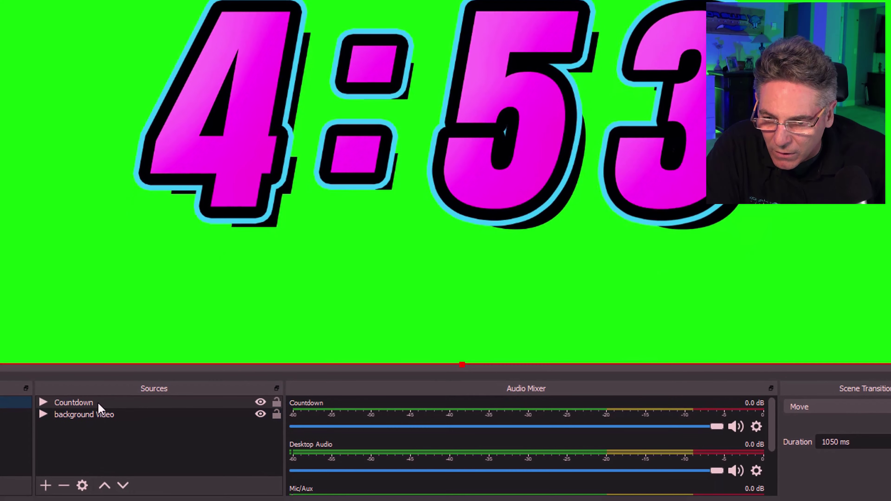
Step: Add a Chroma Key filter with its default name to the Countdown source
{"action": "right_click", "coordinate": [101, 404]}
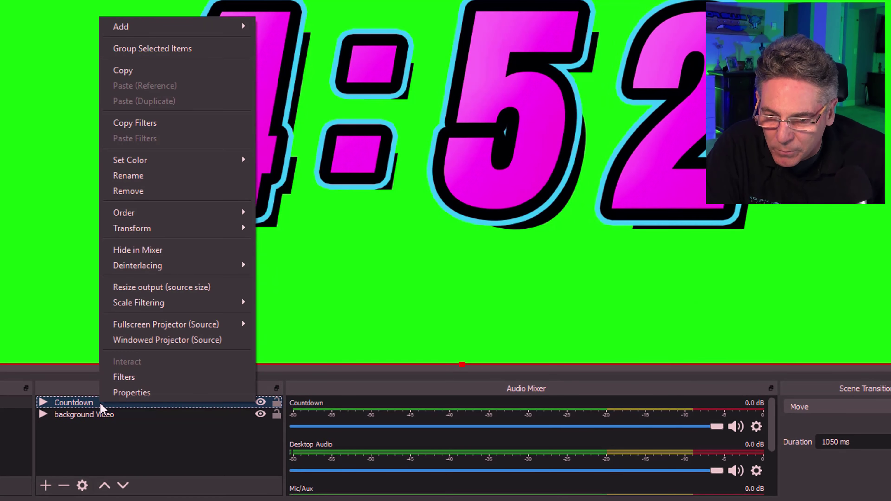
{"action": "left_click", "coordinate": [102, 407]}
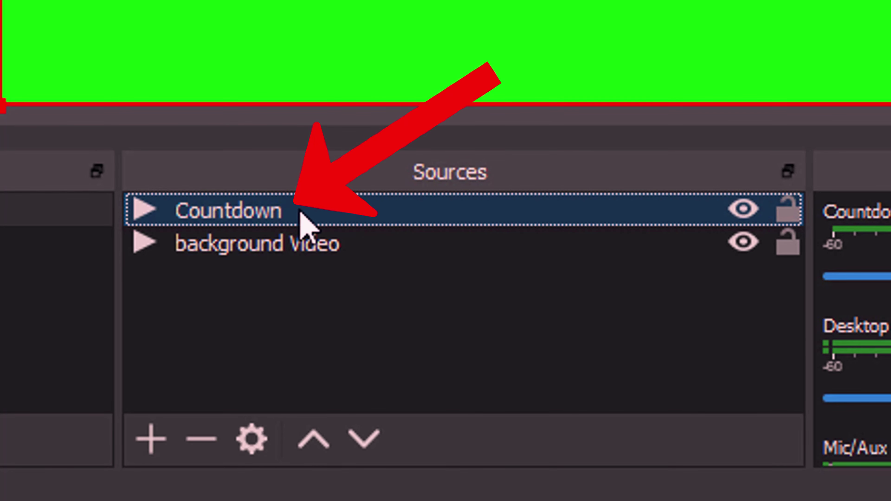
{"action": "right_click", "coordinate": [301, 216]}
{"action": "left_click", "coordinate": [132, 379]}
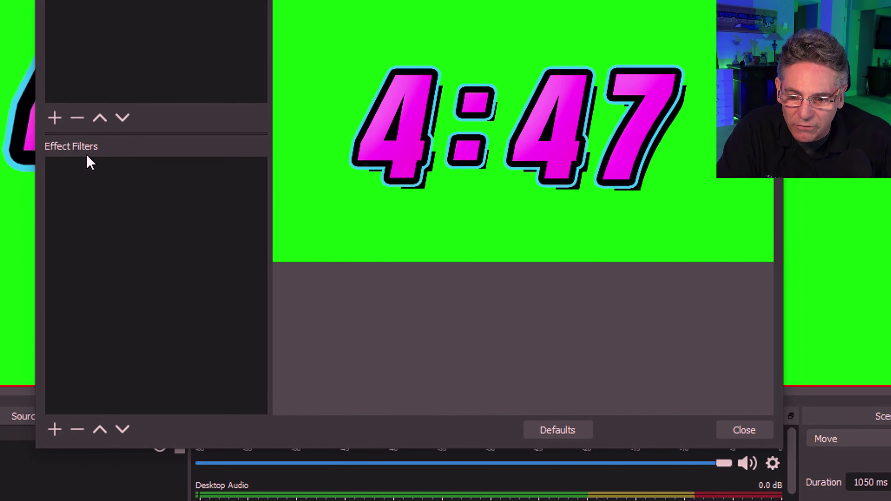
{"action": "left_click", "coordinate": [55, 428]}
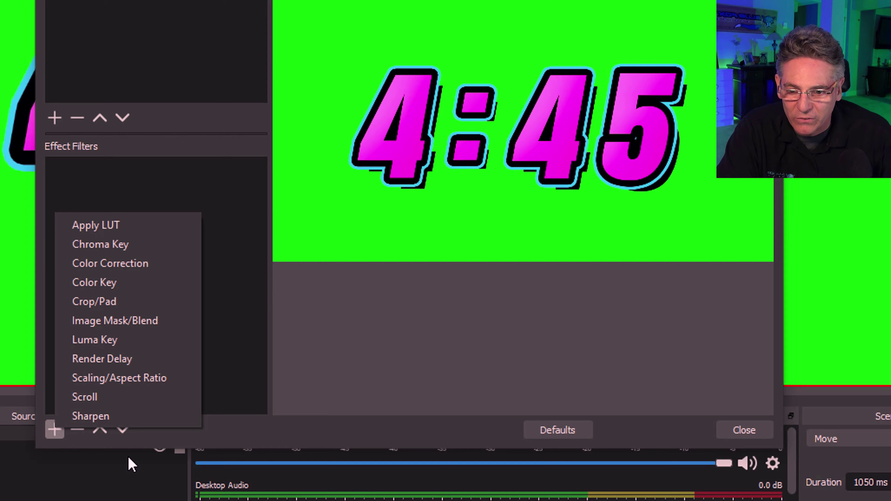
{"action": "left_click", "coordinate": [133, 245]}
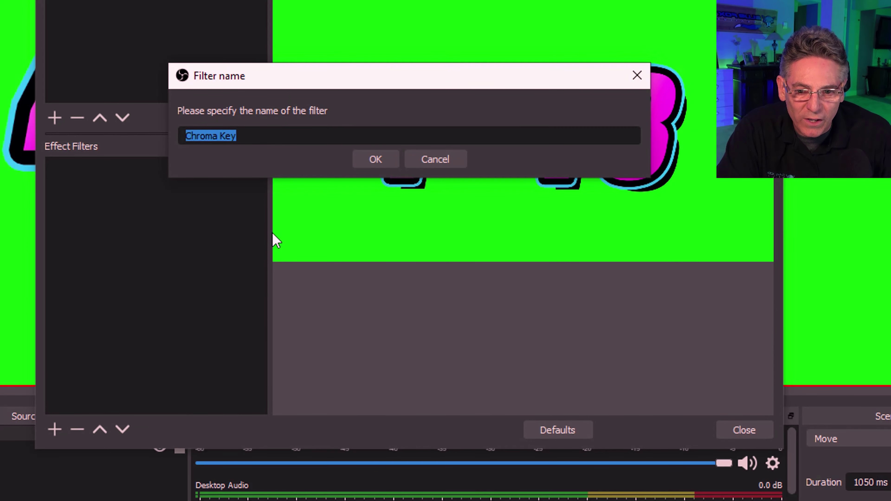
{"action": "left_click", "coordinate": [374, 163]}
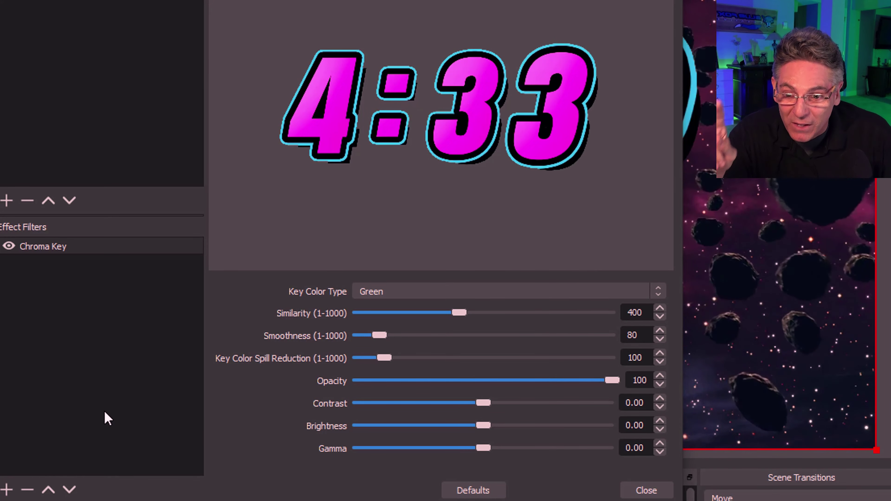
Step: Add a Color Correction filter to Countdown and set its colour to blue
{"action": "left_click", "coordinate": [8, 492]}
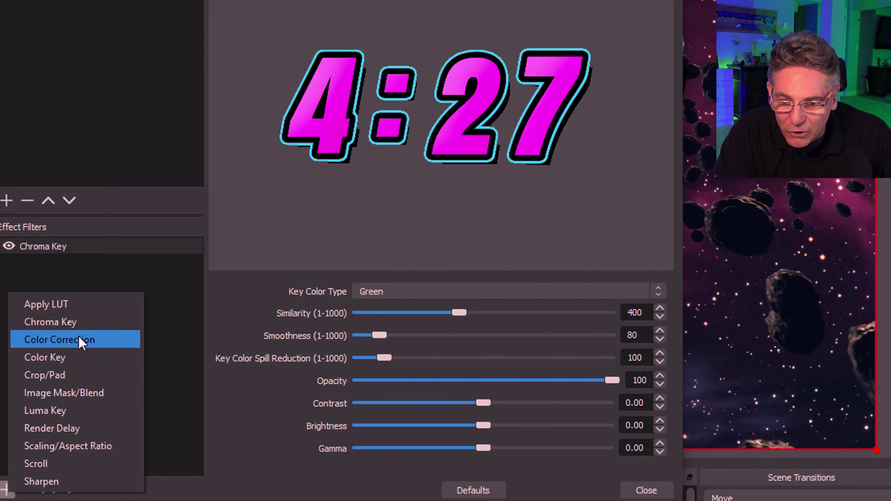
{"action": "left_click", "coordinate": [79, 338]}
{"action": "left_click", "coordinate": [301, 240]}
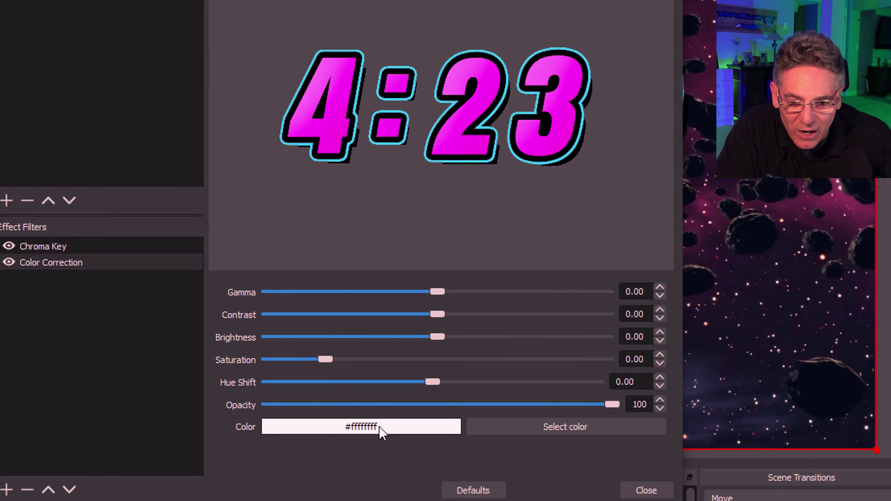
{"action": "left_click", "coordinate": [526, 427]}
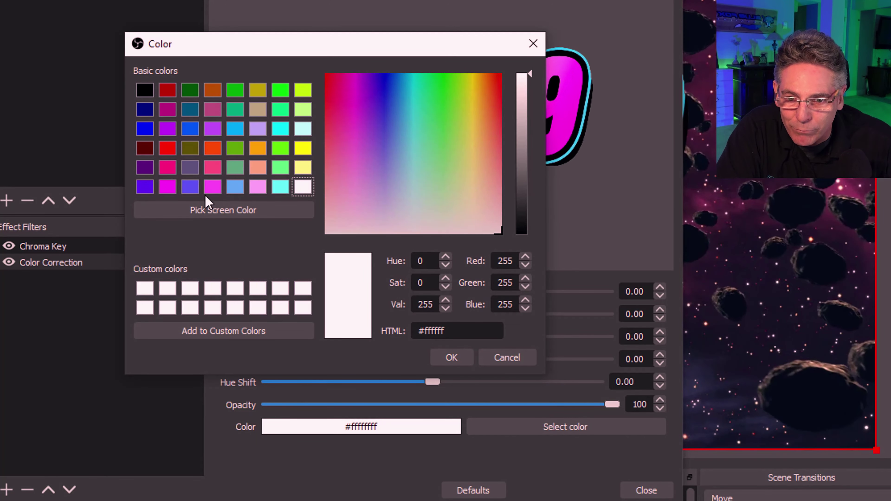
{"action": "left_click", "coordinate": [450, 357]}
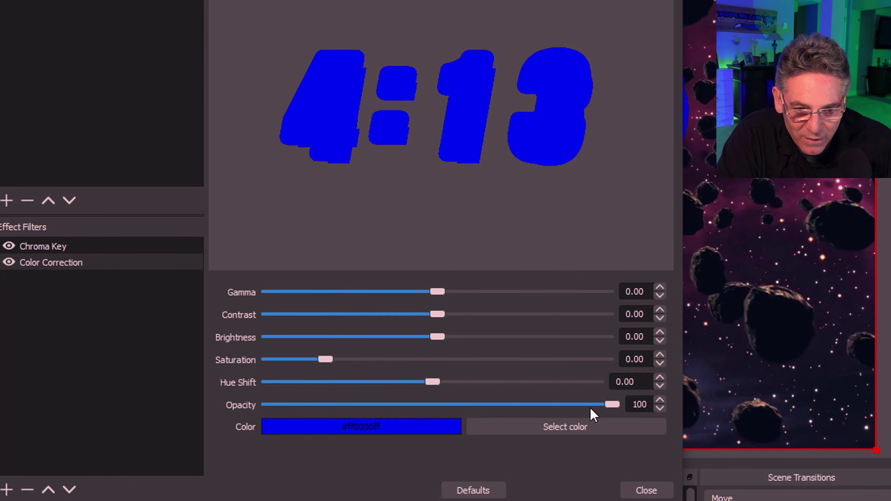
Step: Set the tint's opacity to about 77, raise its saturation, and shift the hue
{"action": "left_click_drag", "start_coordinate": [588, 409], "coordinate": [428, 408]}
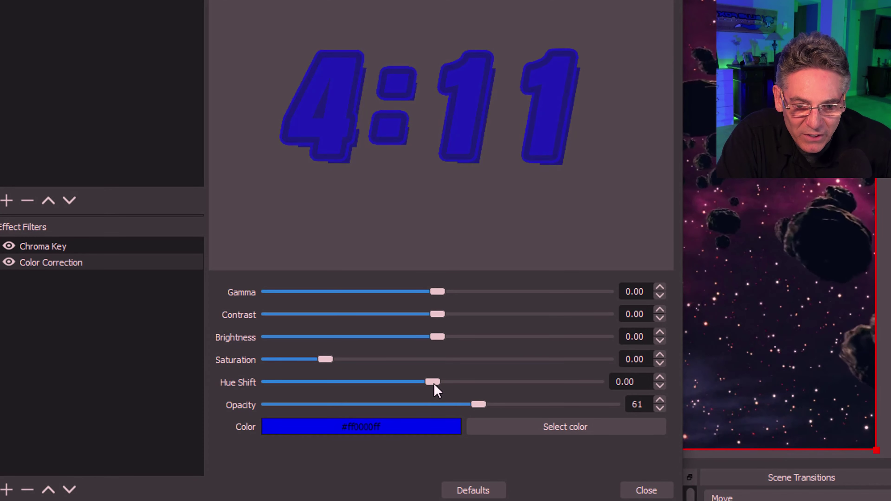
{"action": "left_click_drag", "start_coordinate": [322, 360], "coordinate": [462, 367]}
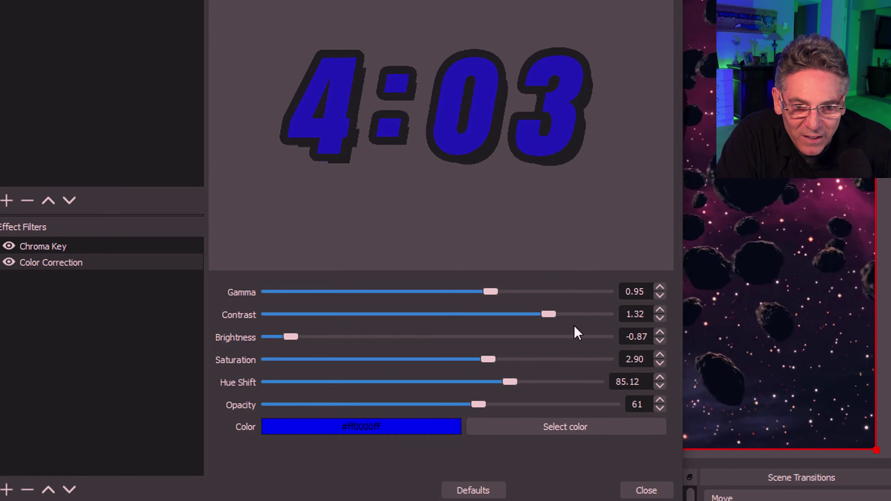
{"action": "left_click_drag", "start_coordinate": [501, 399], "coordinate": [403, 371]}
{"action": "left_click_drag", "start_coordinate": [474, 405], "coordinate": [537, 407]}
{"action": "left_click", "coordinate": [646, 490]}
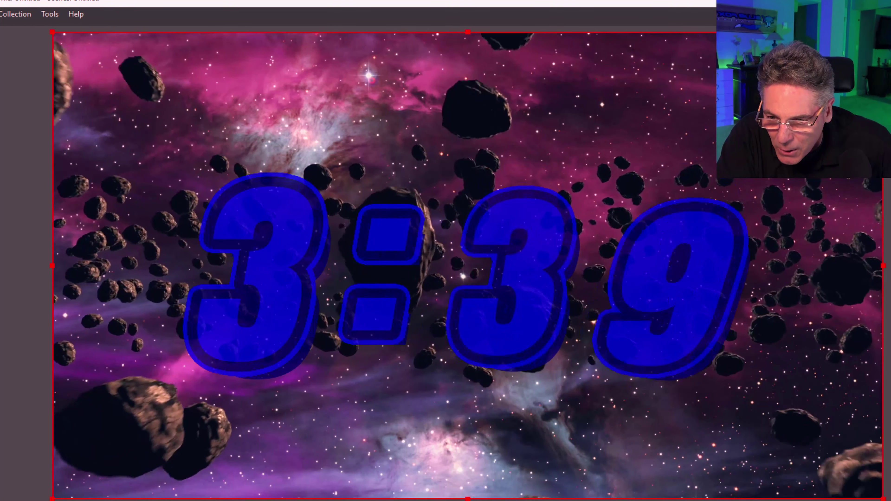
{"action": "right_click", "coordinate": [174, 186]}
Step: Delete the Color Correction filter from Countdown, leaving only the Chroma Key
{"action": "left_click", "coordinate": [110, 479]}
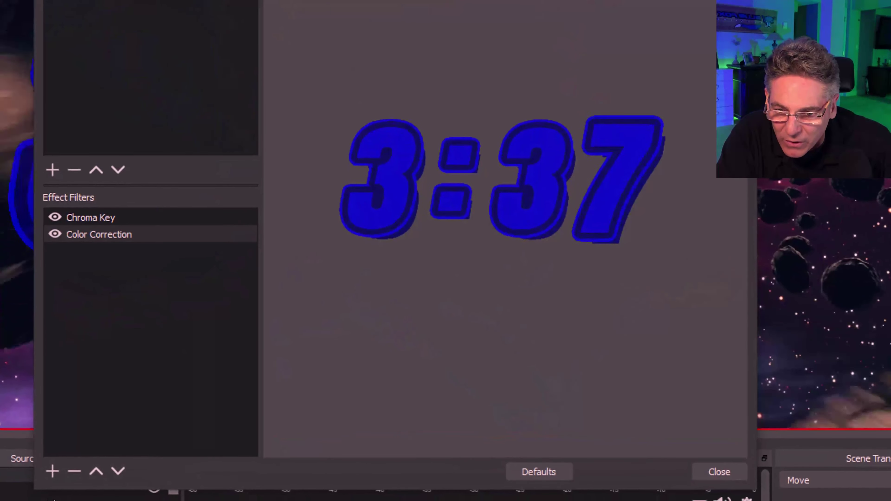
{"action": "left_click", "coordinate": [114, 235]}
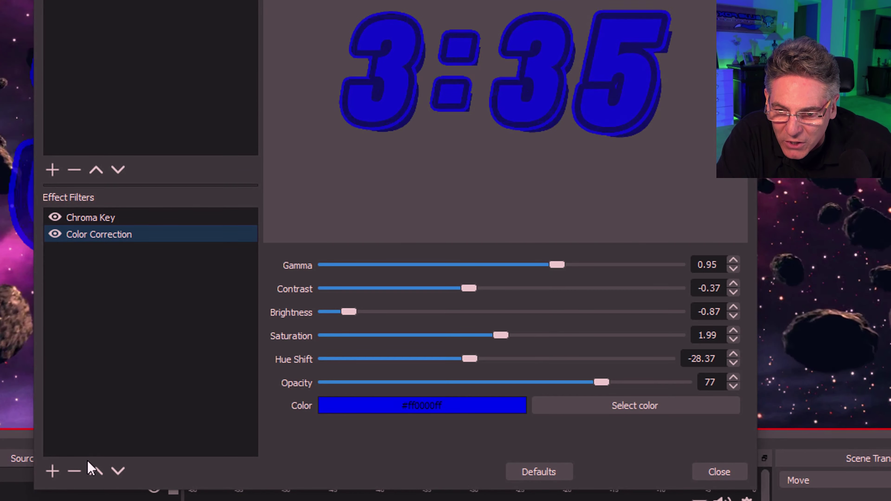
{"action": "left_click", "coordinate": [458, 205]}
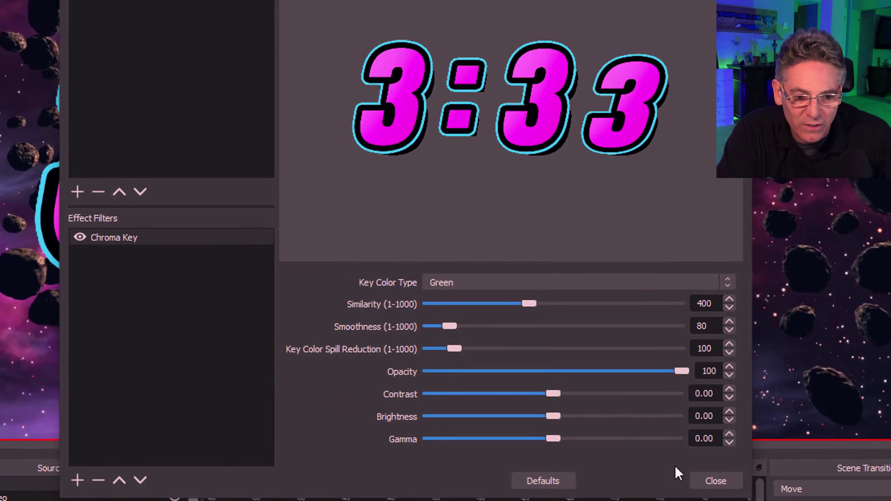
{"action": "left_click", "coordinate": [719, 472]}
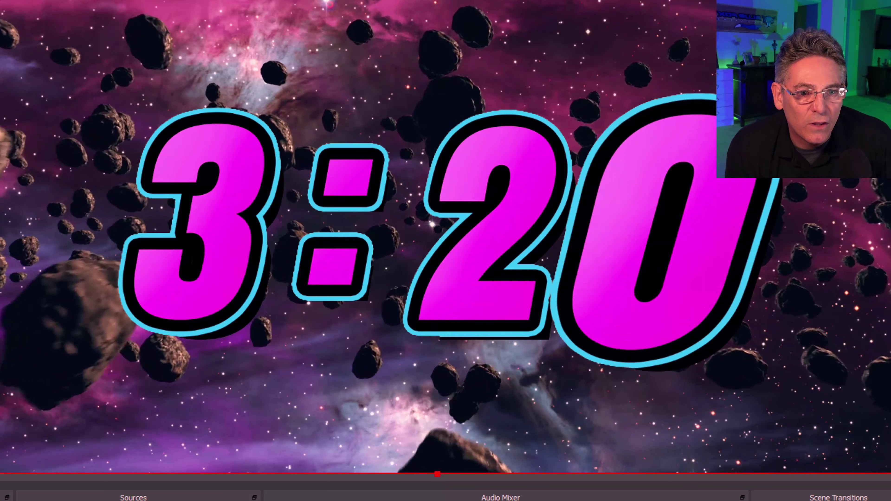
{"action": "left_click", "coordinate": [648, 158]}
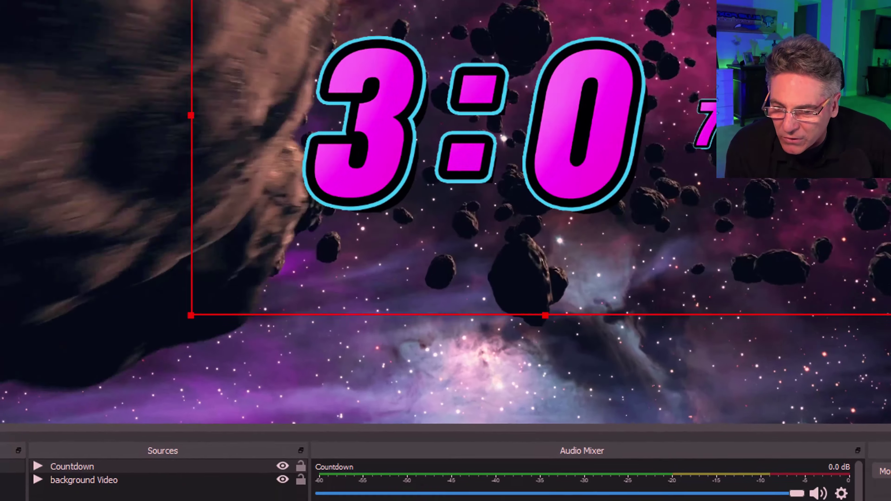
Step: Create a Media Source named 'song' and start browsing for its local file
{"action": "left_click", "coordinate": [71, 483]}
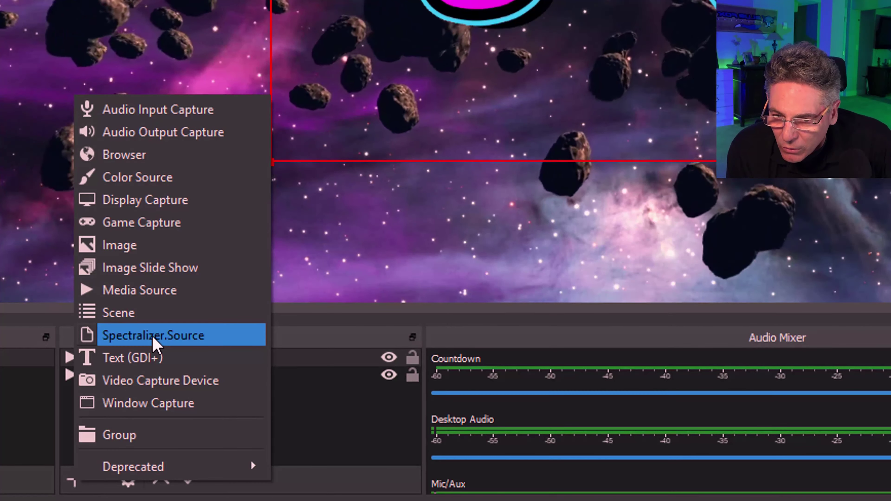
{"action": "left_click", "coordinate": [155, 292]}
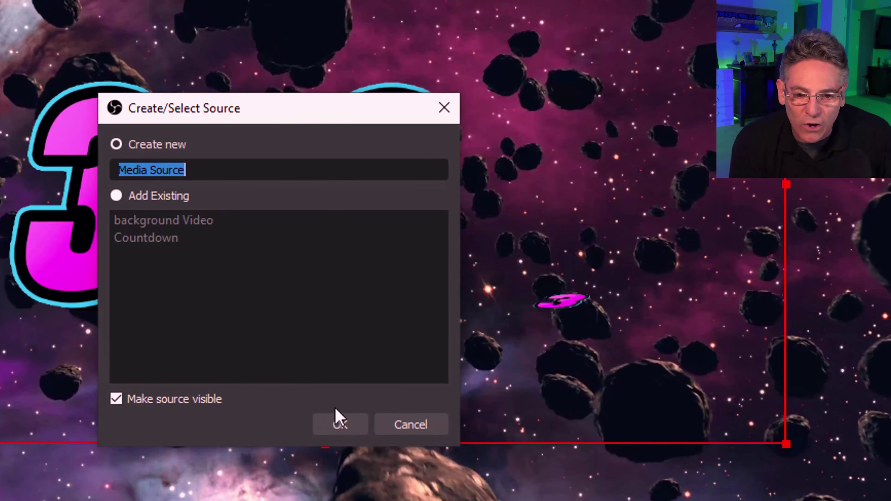
{"action": "type", "text": "song"}
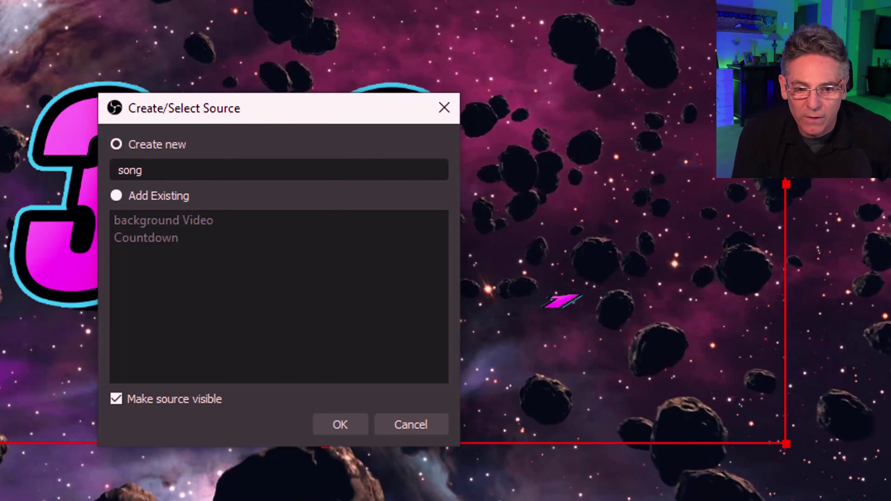
{"action": "left_click", "coordinate": [339, 425]}
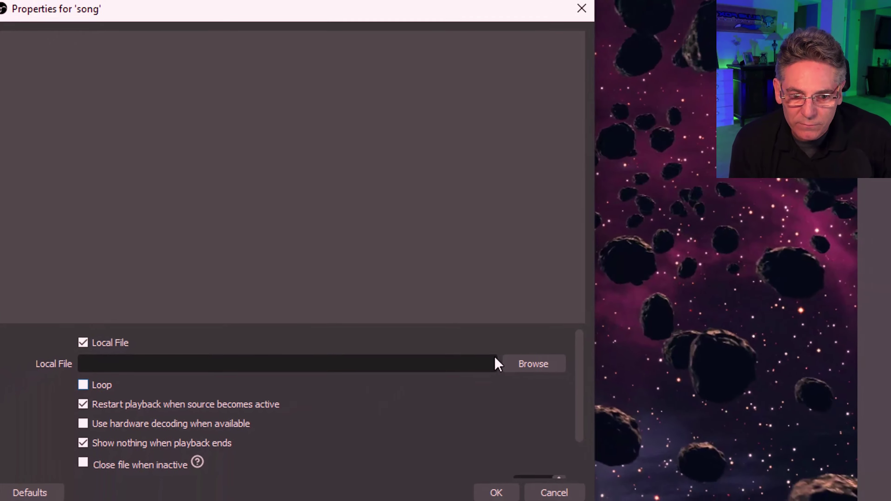
{"action": "left_click", "coordinate": [522, 351]}
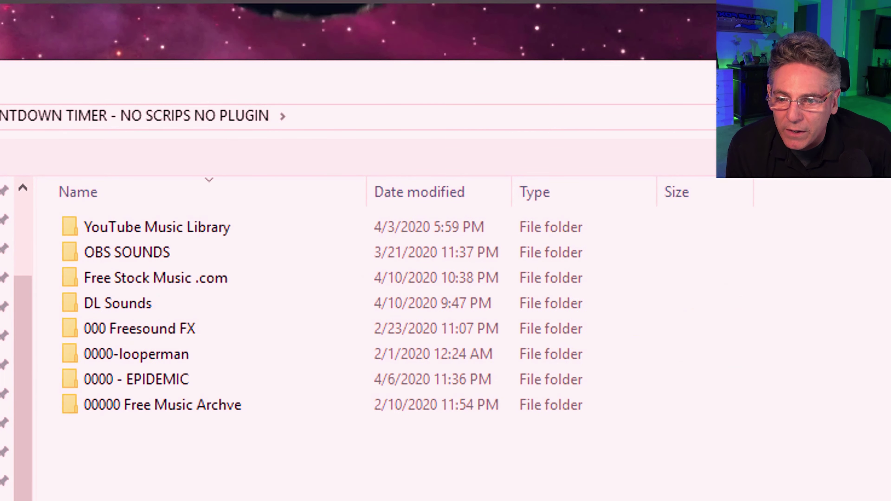
Step: Choose GOOD - Lights_Out.mp3 from YouTube Music Library > Electronic as the song file
{"action": "double_click", "coordinate": [172, 232]}
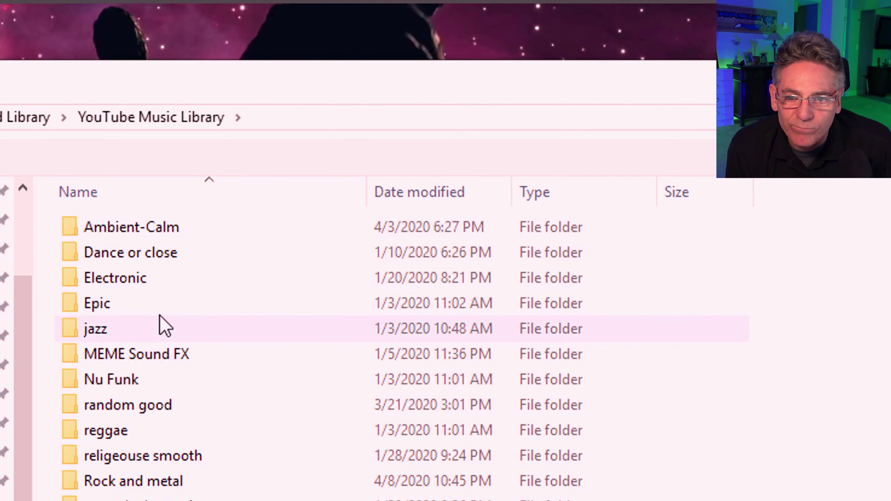
{"action": "double_click", "coordinate": [124, 282]}
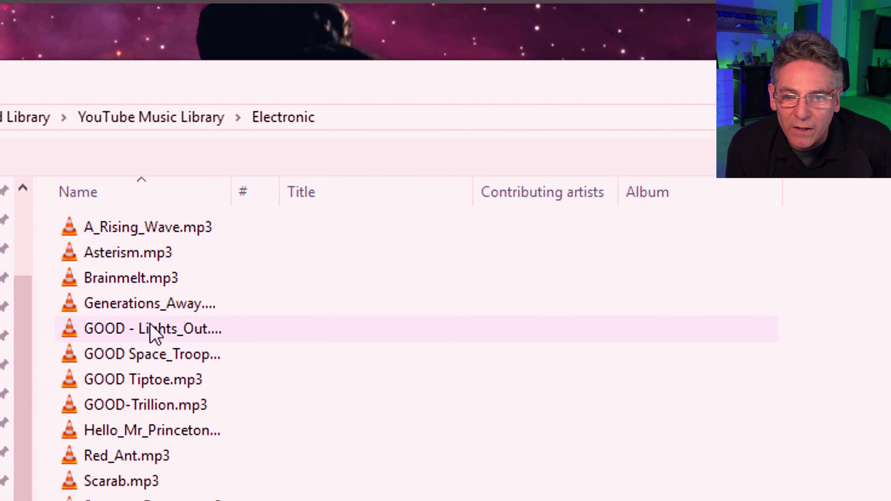
{"action": "left_click", "coordinate": [151, 328]}
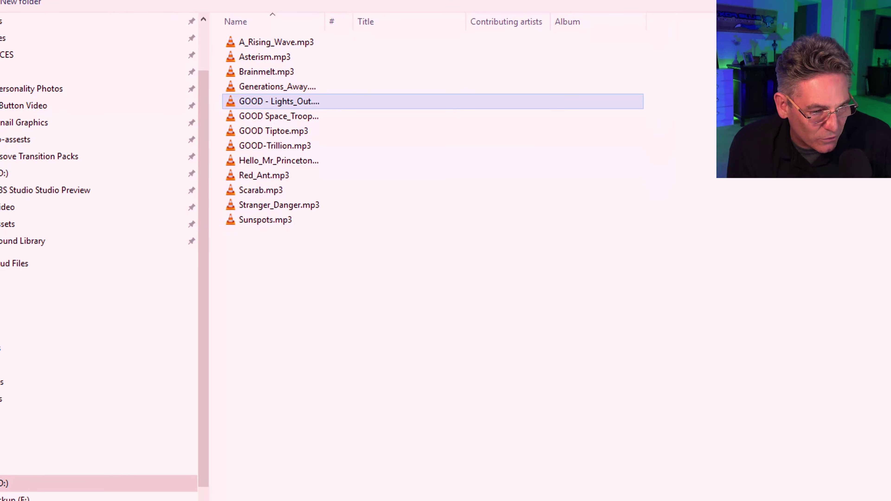
{"action": "key", "text": "Return"}
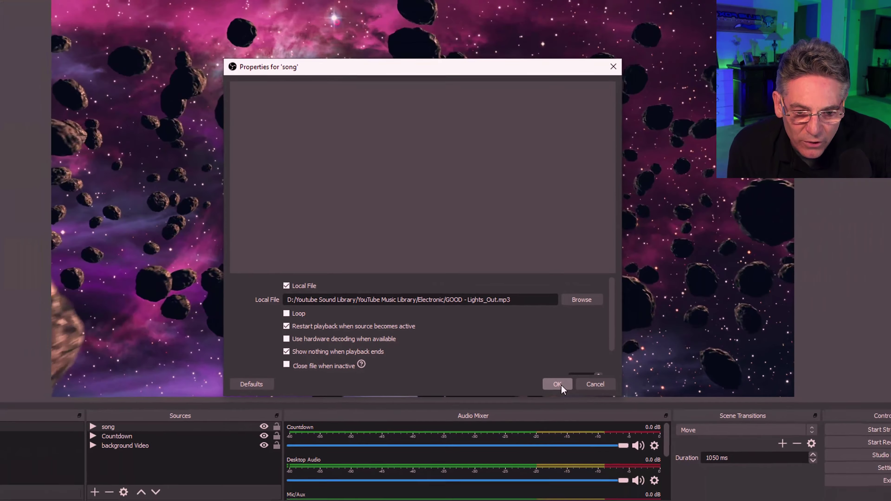
Step: Confirm the 'song' properties so it's listed above Countdown and background Video
{"action": "left_click", "coordinate": [645, 398]}
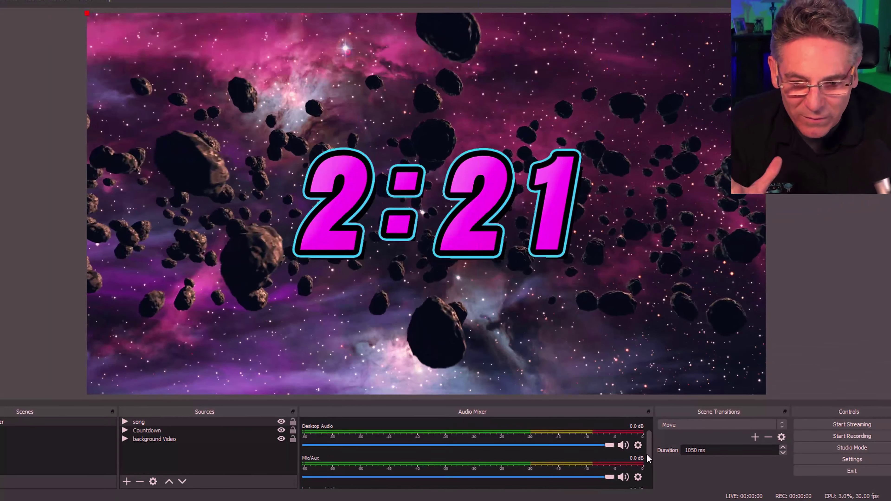
{"action": "scroll", "coordinate": [646, 454], "scroll_direction": "up", "scroll_amount": 1}
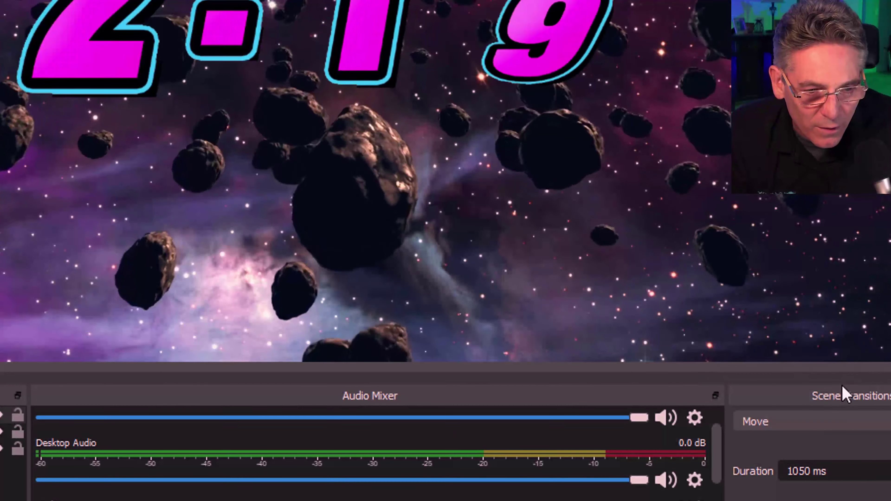
Step: Enlarge the Audio Mixer, set the song to -9.2 dB, and open its Advanced Audio Properties
{"action": "left_click_drag", "start_coordinate": [841, 380], "coordinate": [806, 114]}
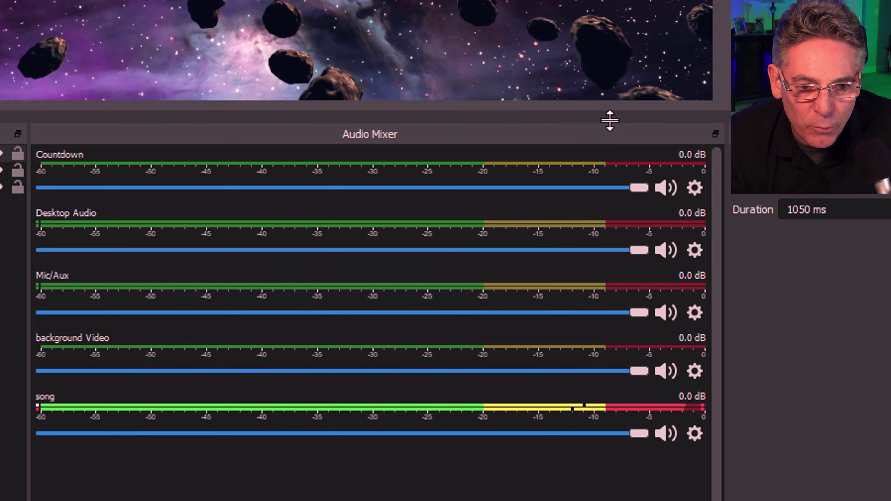
{"action": "left_click_drag", "start_coordinate": [610, 122], "coordinate": [574, 64]}
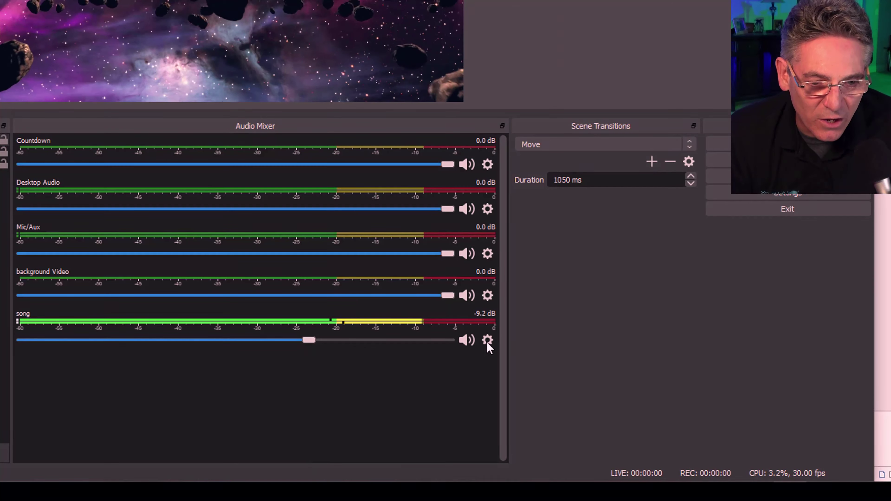
{"action": "left_click", "coordinate": [695, 375]}
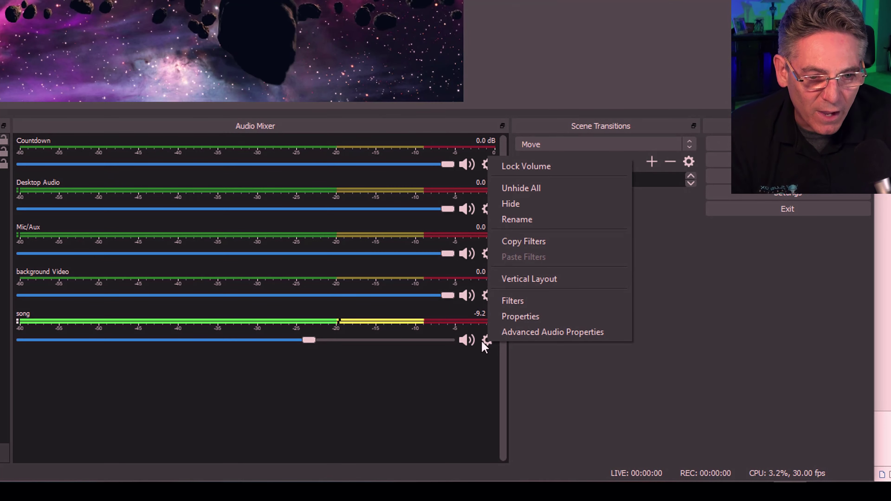
{"action": "left_click", "coordinate": [524, 337]}
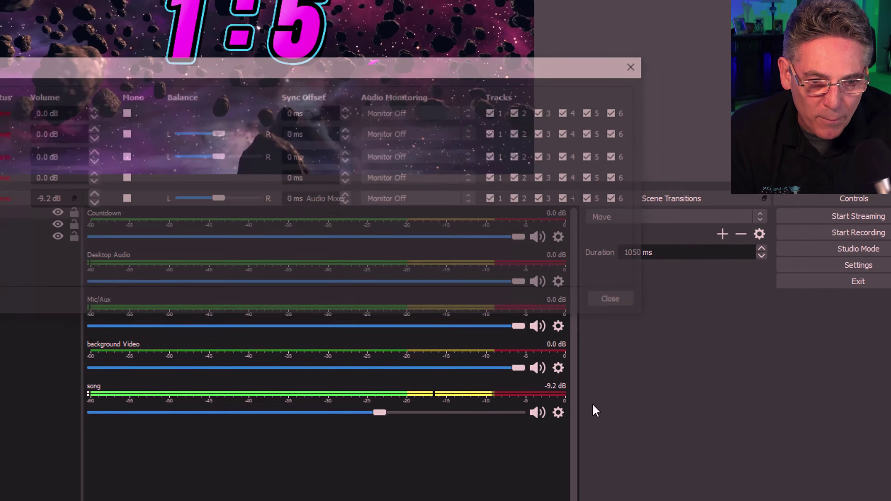